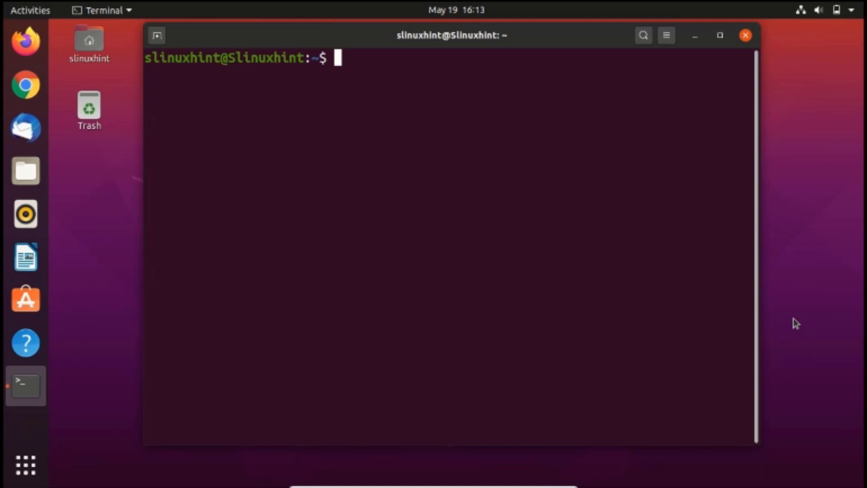
type("sudo apt ")
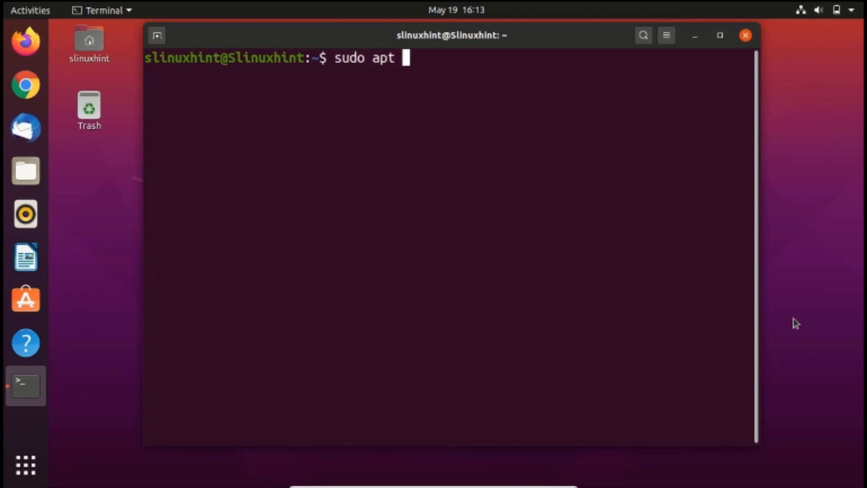
type("update")
Run sudo apt update, then sudo apt upgrade, accepting the 23 package upgrades.
key("Return")
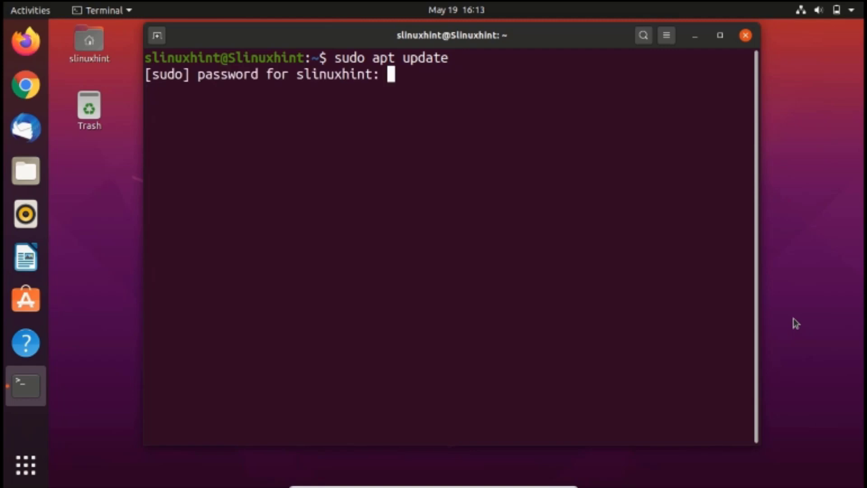
key("Return")
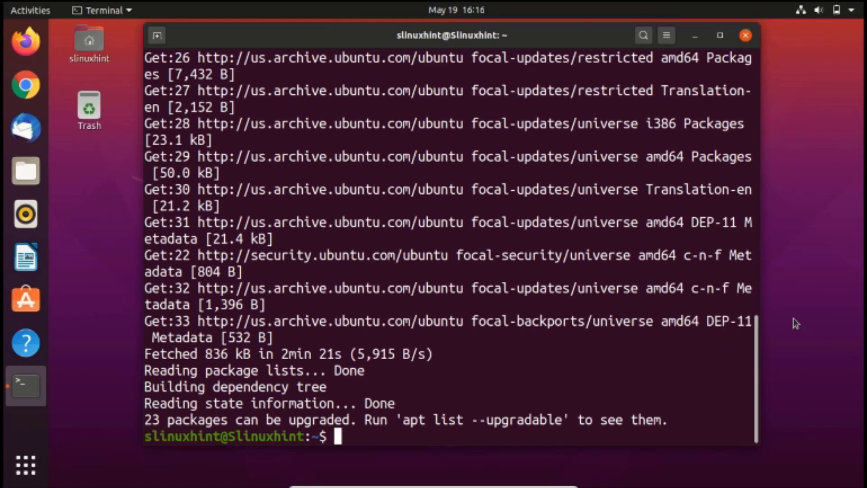
type("clear")
key("Return")
type("s")
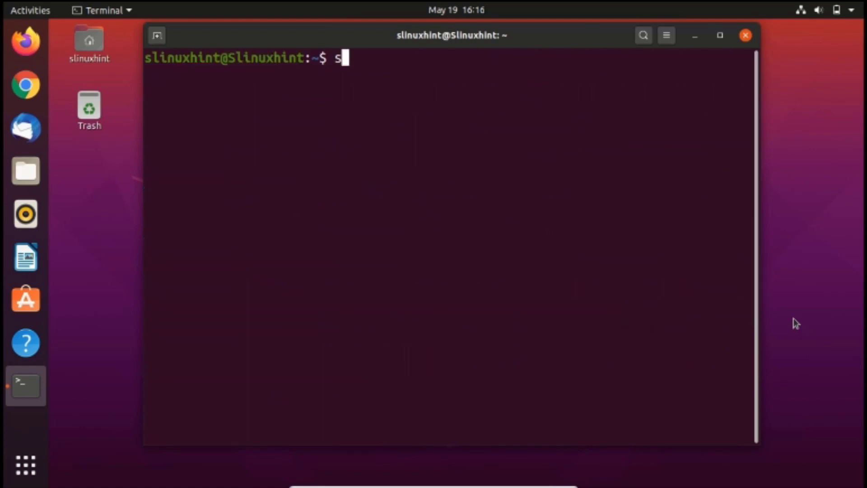
type("udo apt up")
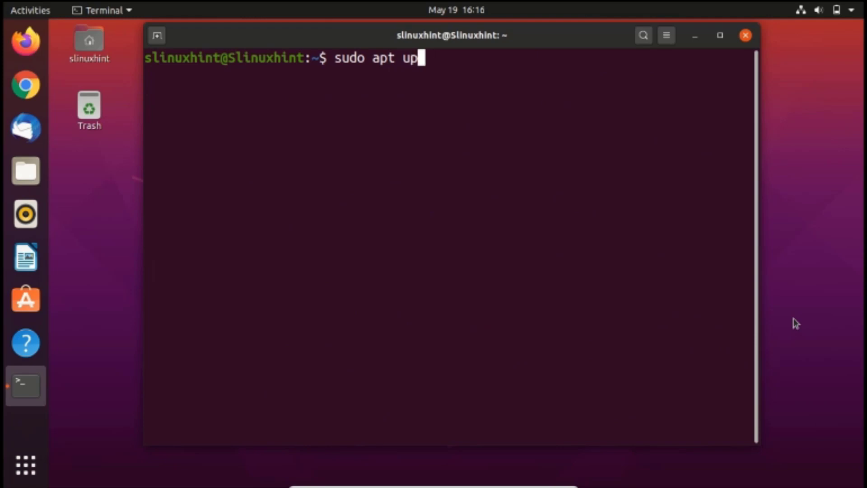
type("grade")
key("Return")
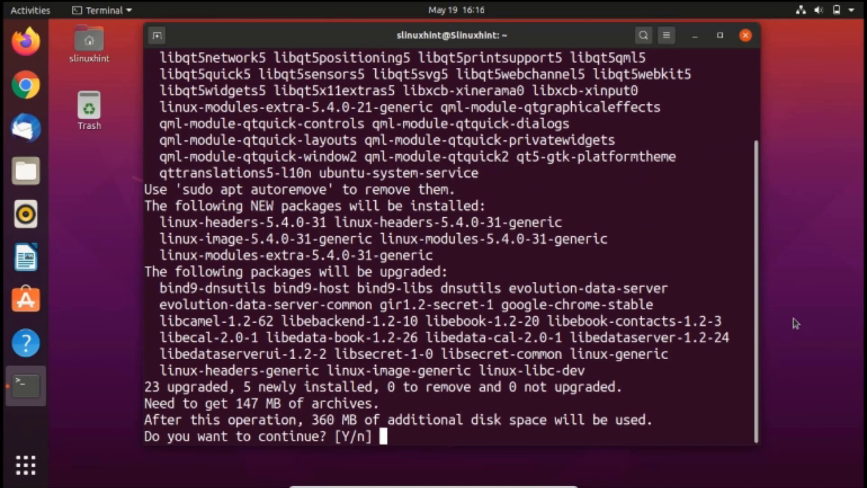
type("y")
key("Return")
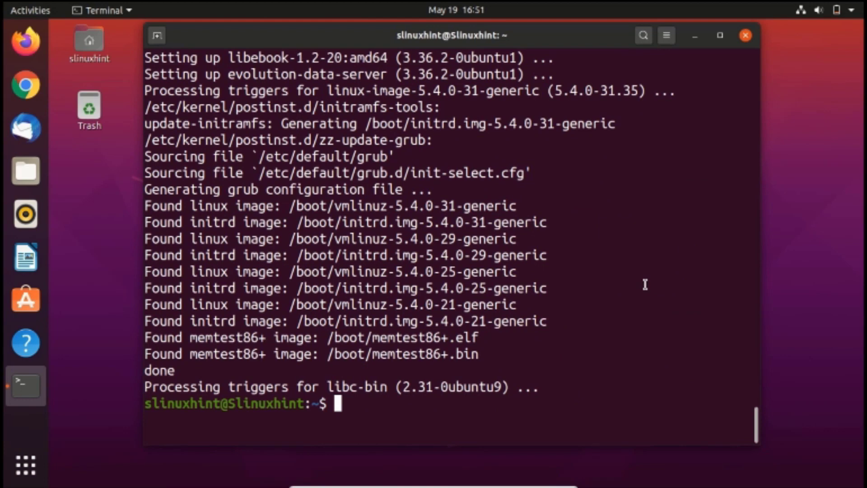
type("clear")
Add the ppa:wireshark-dev/stable repository with sudo add-apt-repository and accept its description.
key("Return")
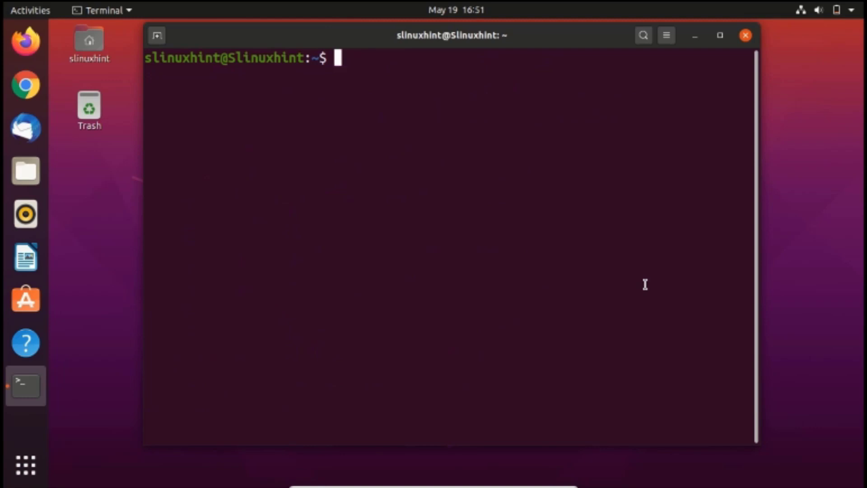
type("sudo ")
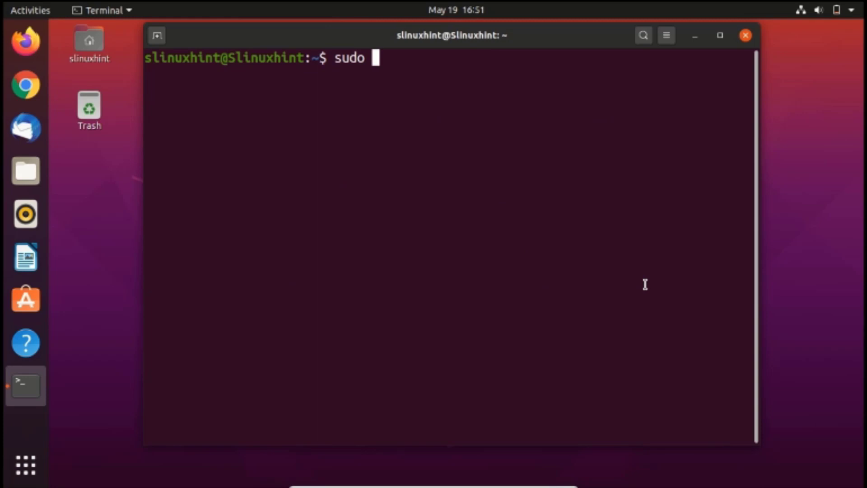
type("add-ad")
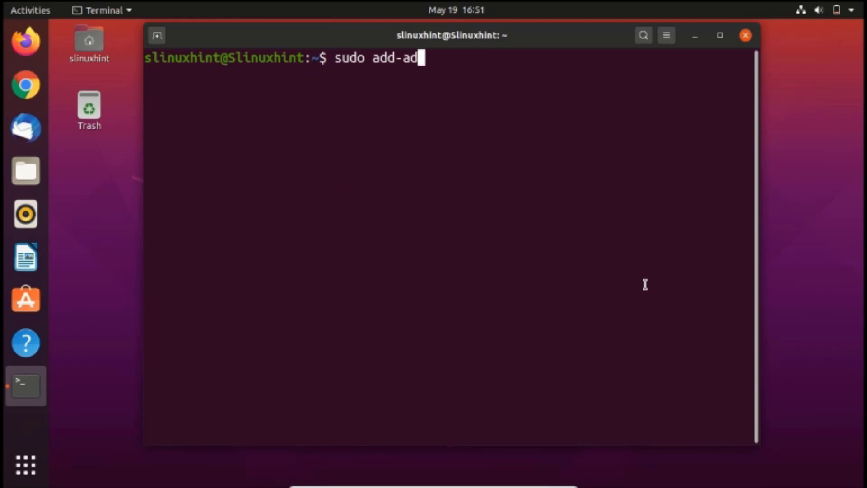
key("BackSpace")
type("pt-r")
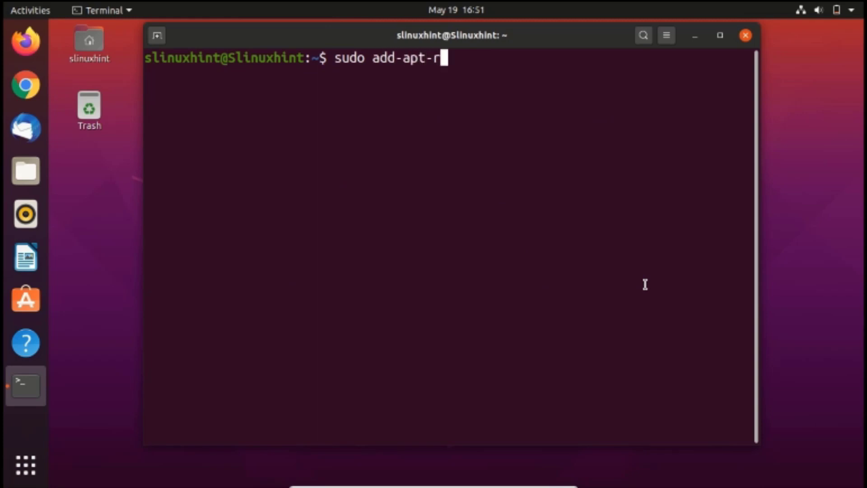
type("epository ")
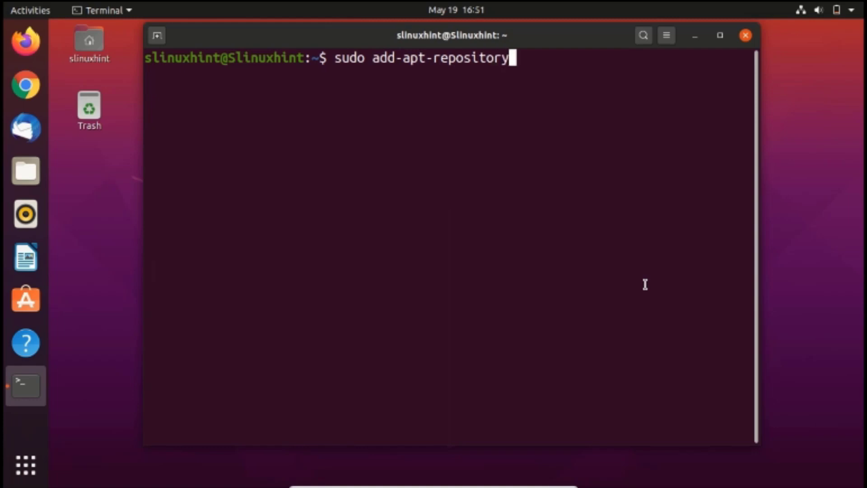
type("ppa")
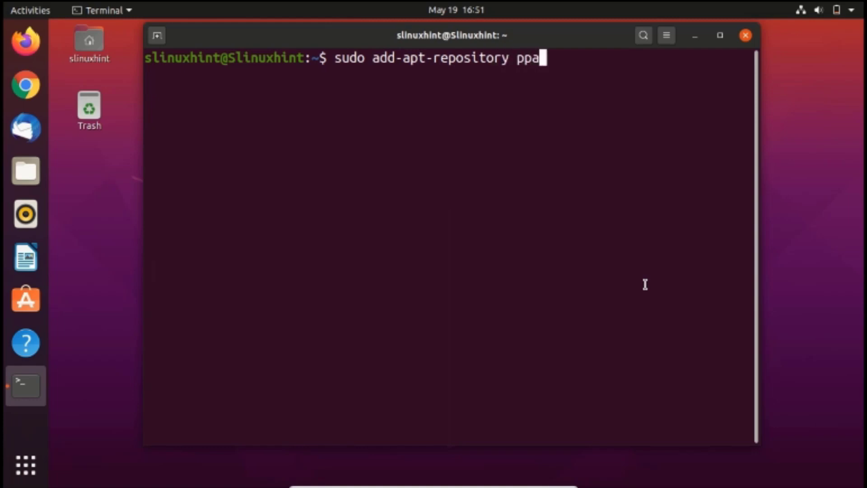
type(":wiresha")
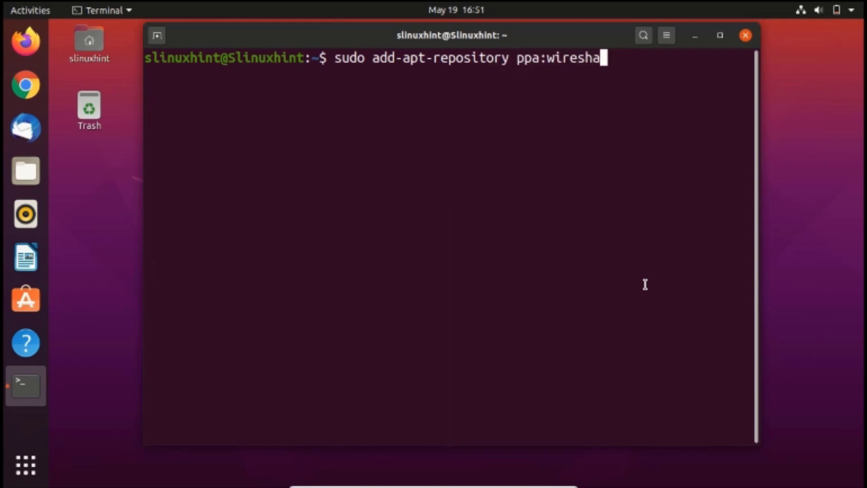
type("rk")
type("-dev")
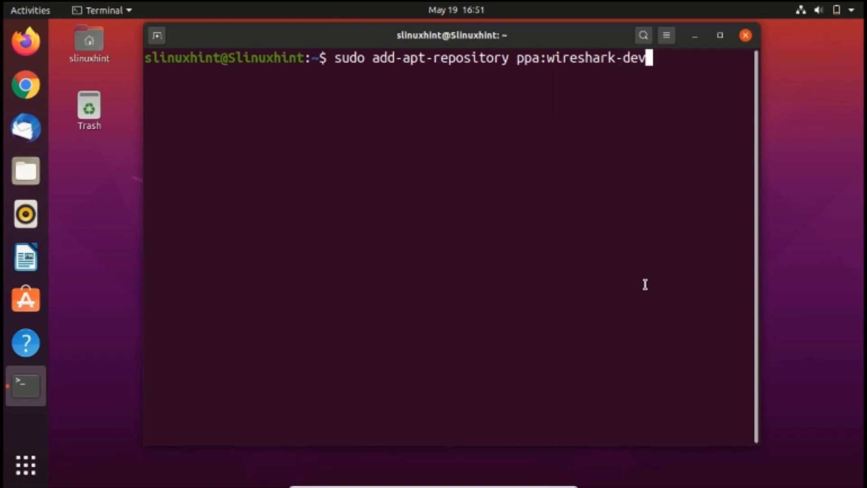
type("/stable")
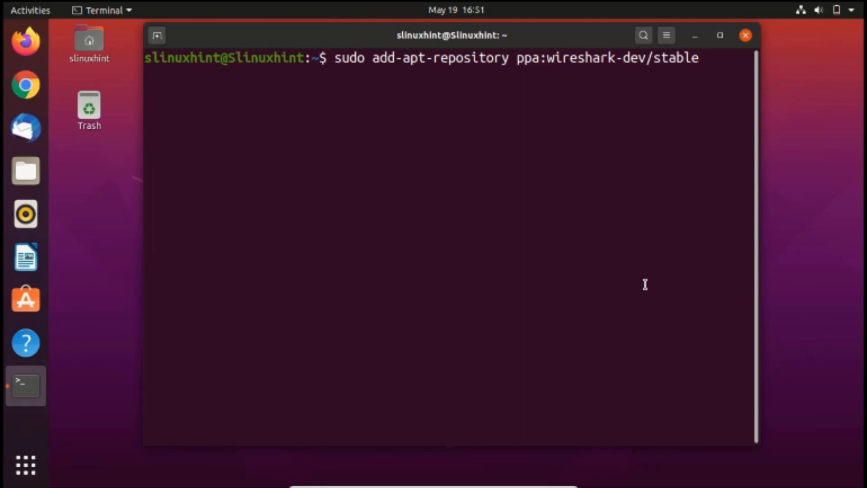
key("Return")
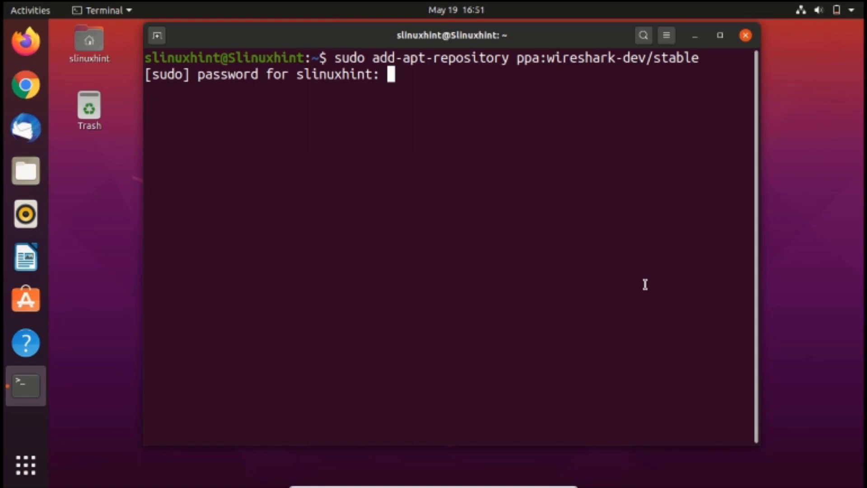
key("Return")
key("Return")
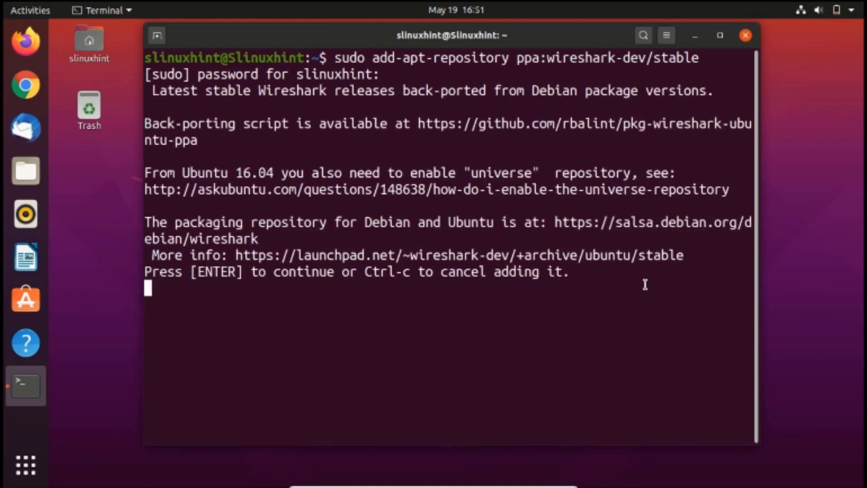
key("Return")
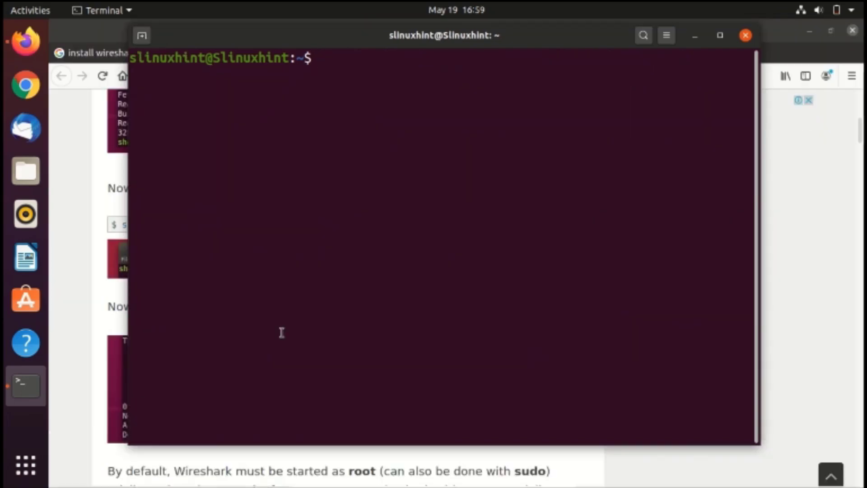
type("sudo ")
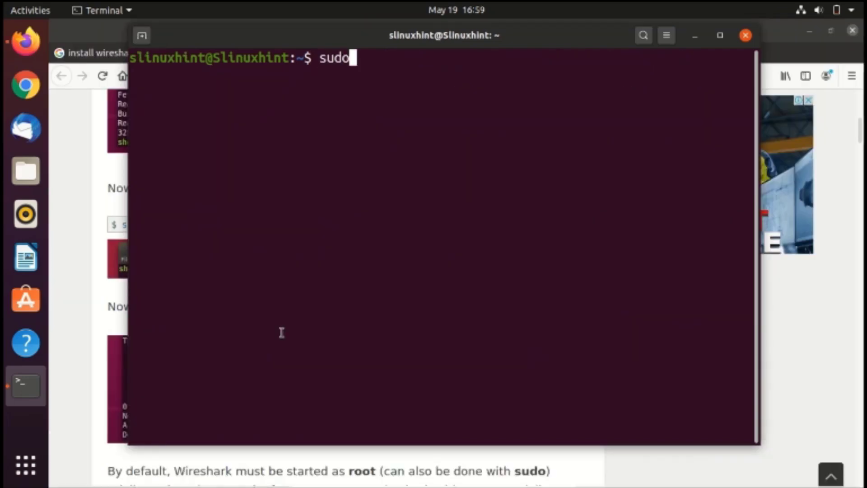
type("apt i")
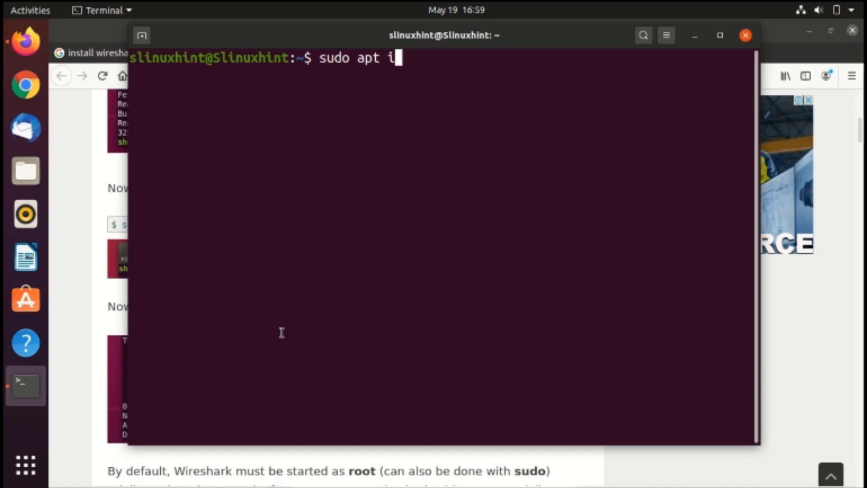
type("nstall wiresh")
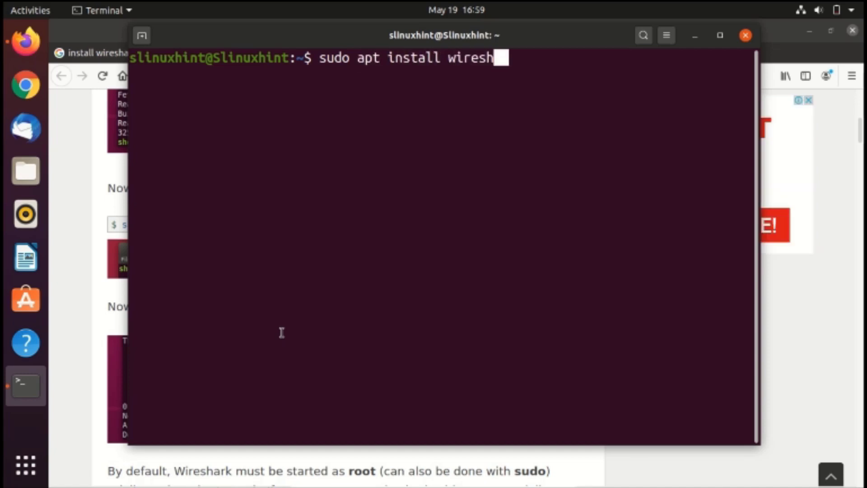
type("ark")
Run sudo apt install wireshark and confirm the listed packages with y.
key("Return")
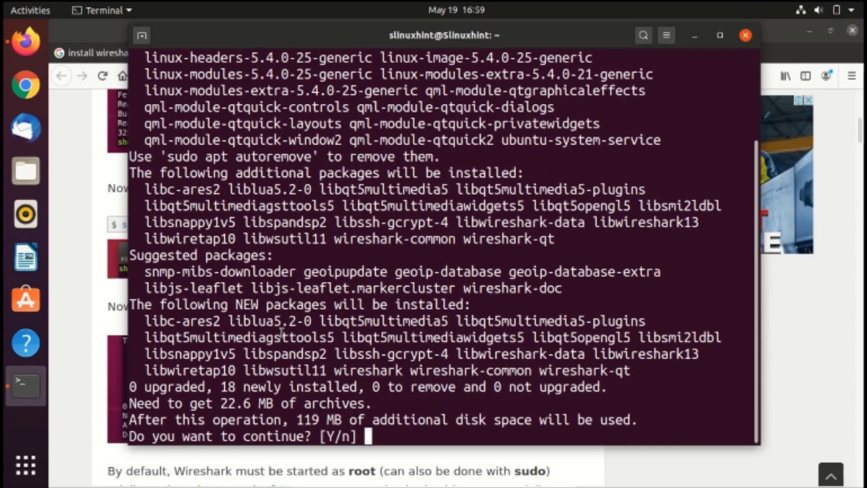
type("y")
key("Return")
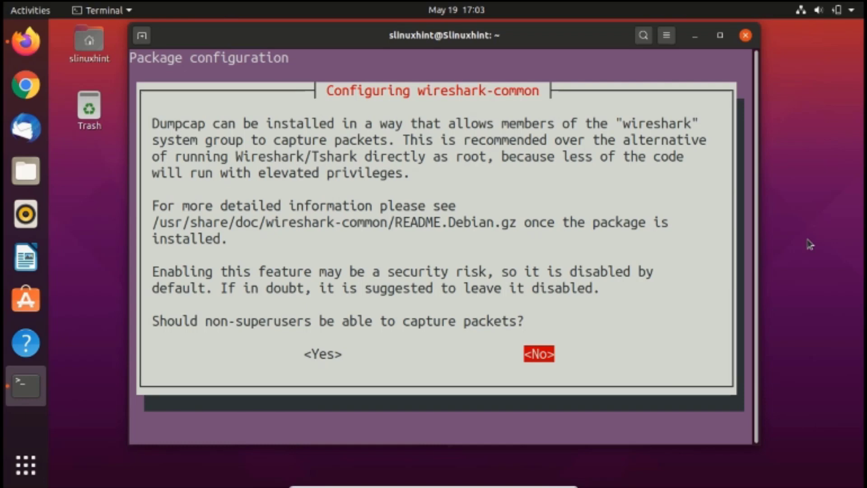
Answer Yes to letting non-superusers capture packets in the wireshark-common configuration.
key("Left")
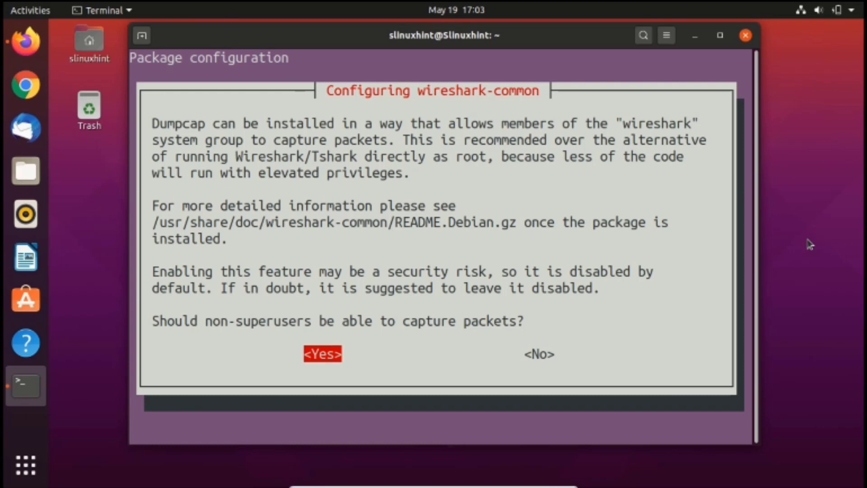
key("Return")
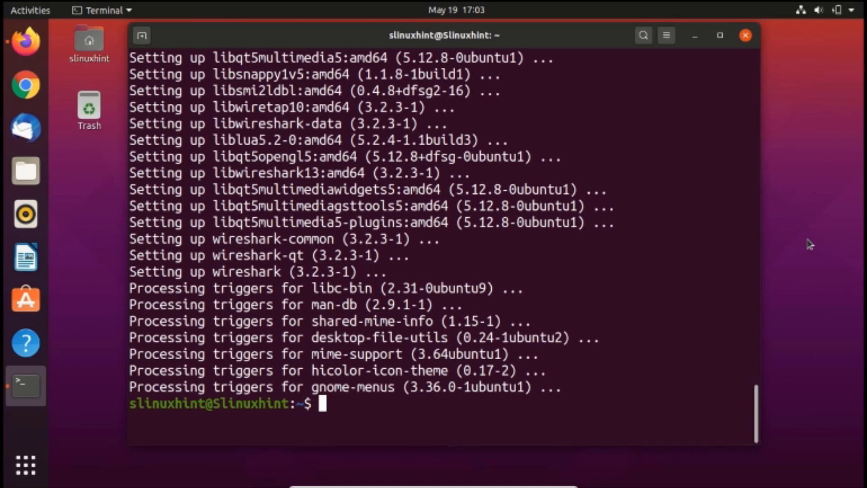
type("wire")
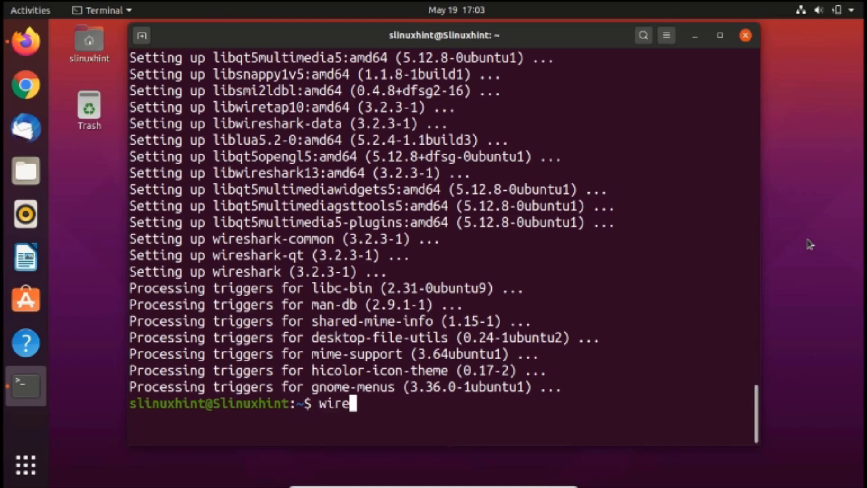
type("shark")
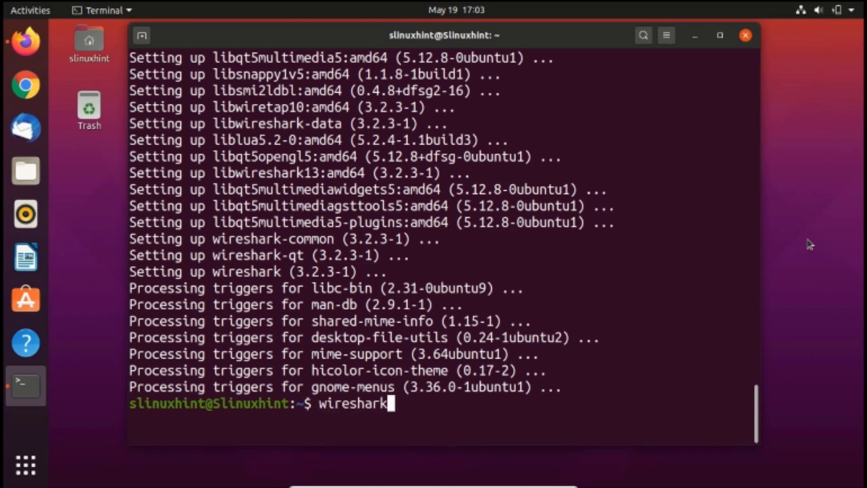
Search the applications overview for 'wire' and launch Wireshark.
key("BackSpace")
key("BackSpace")
key("BackSpace")
key("BackSpace")
key("BackSpace")
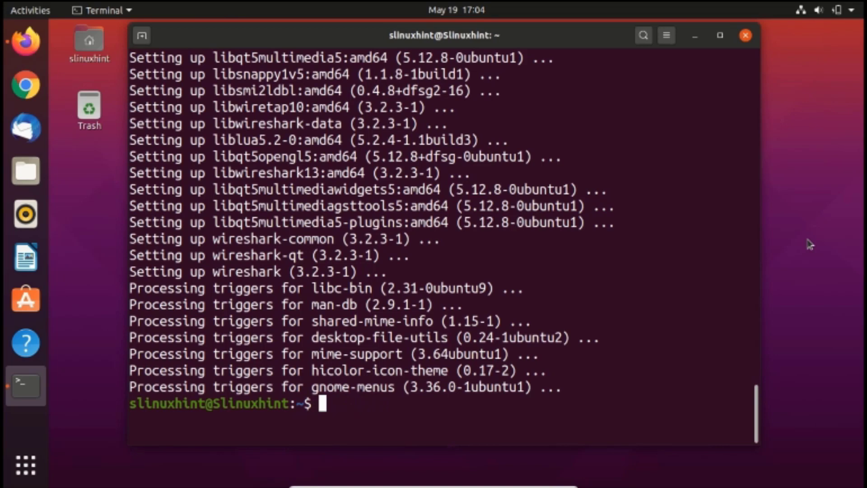
left_click(26, 465)
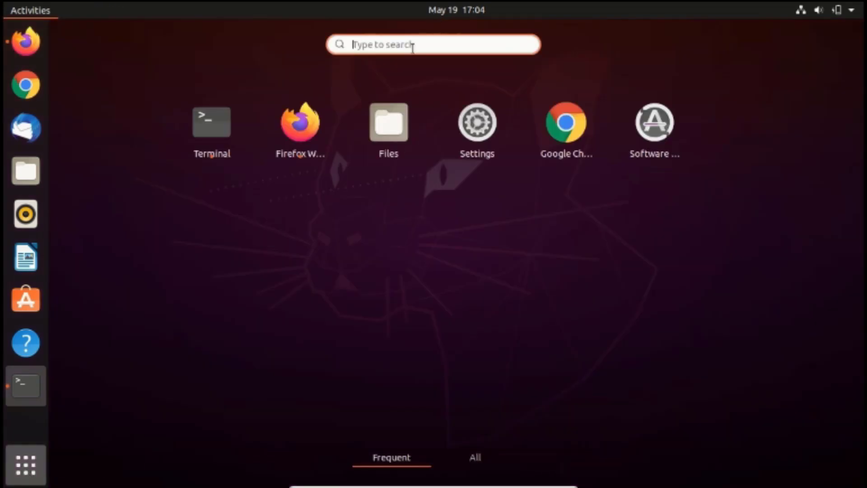
type("wir")
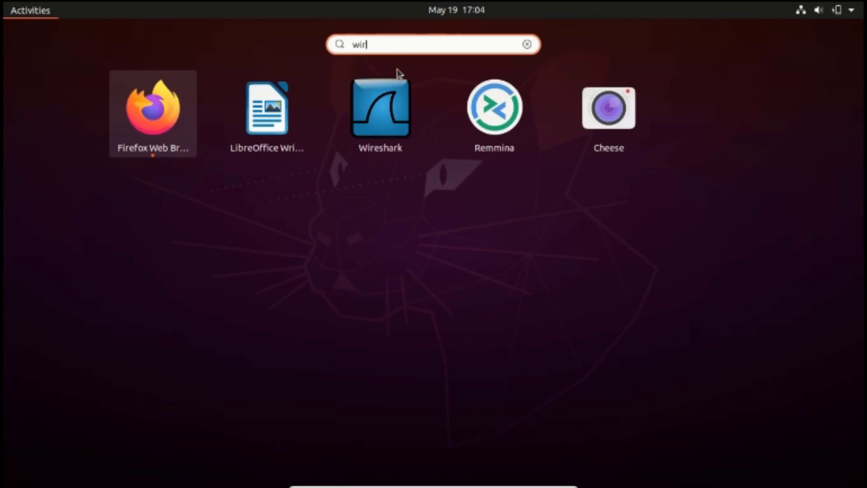
type("e")
left_click(434, 122)
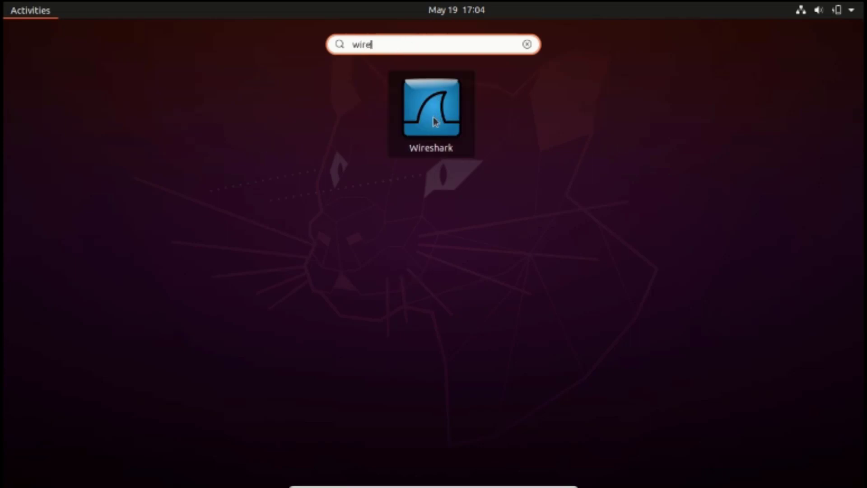